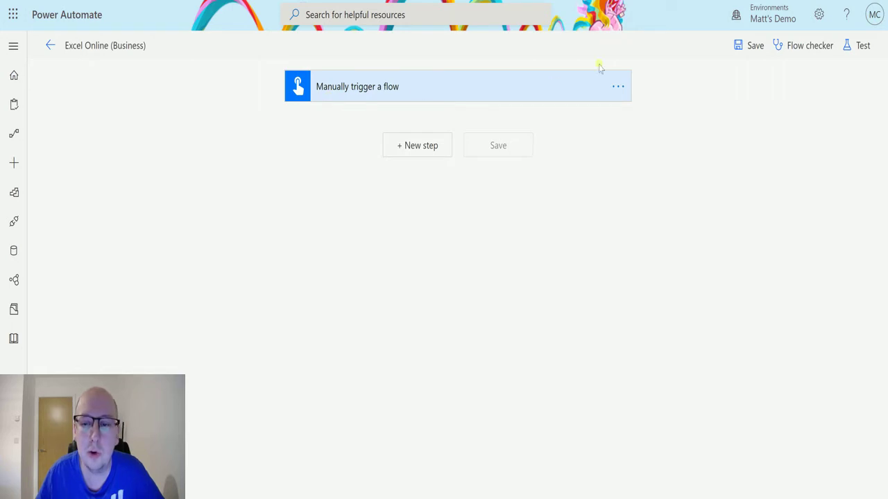
Add the Excel Online (Business) Create worksheet action below the manual trigger
left_click(425, 147)
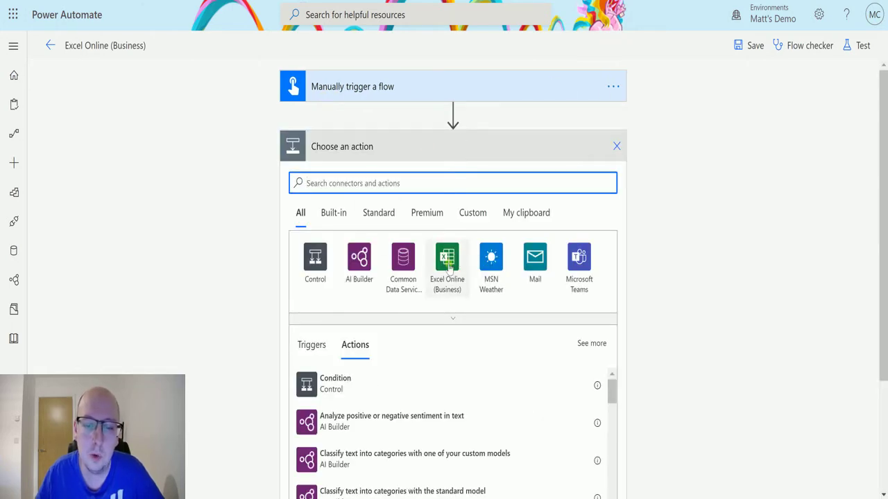
left_click(448, 260)
scroll(438, 289, "down", 5)
scroll(469, 290, "down", 1)
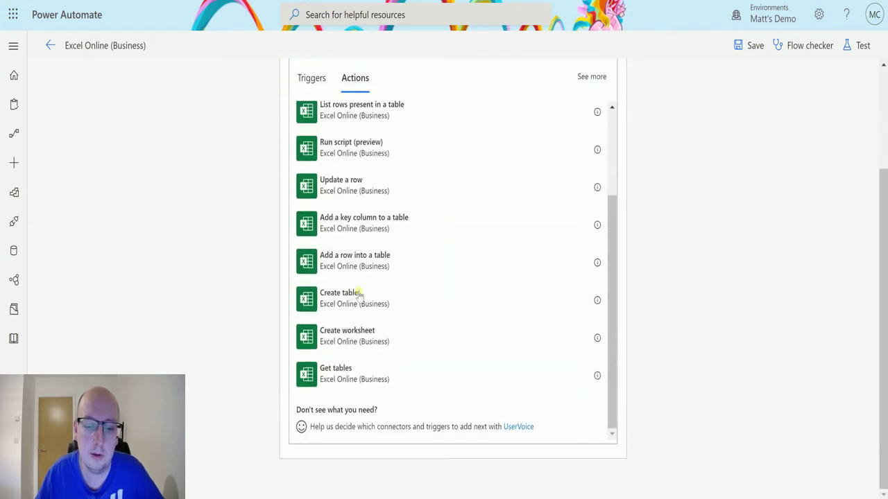
left_click(380, 342)
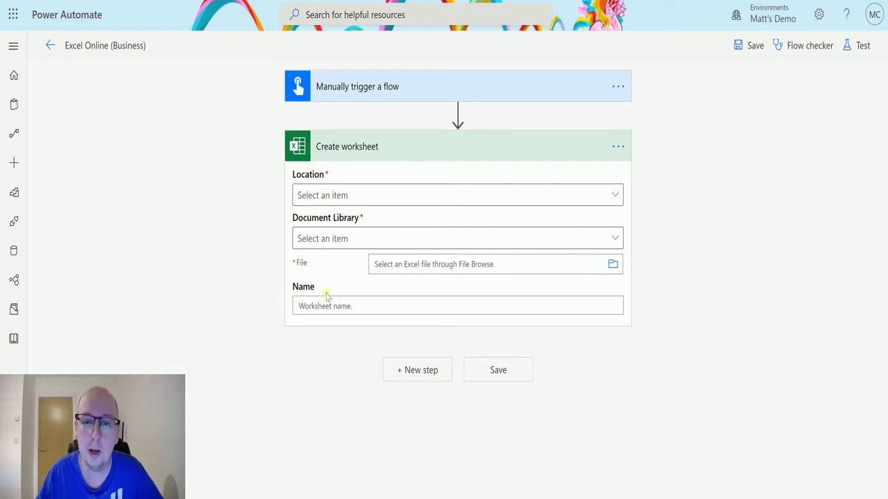
Set the Create worksheet action's location to OneDrive for Business and its document library to the first OneDrive entry
left_click(344, 196)
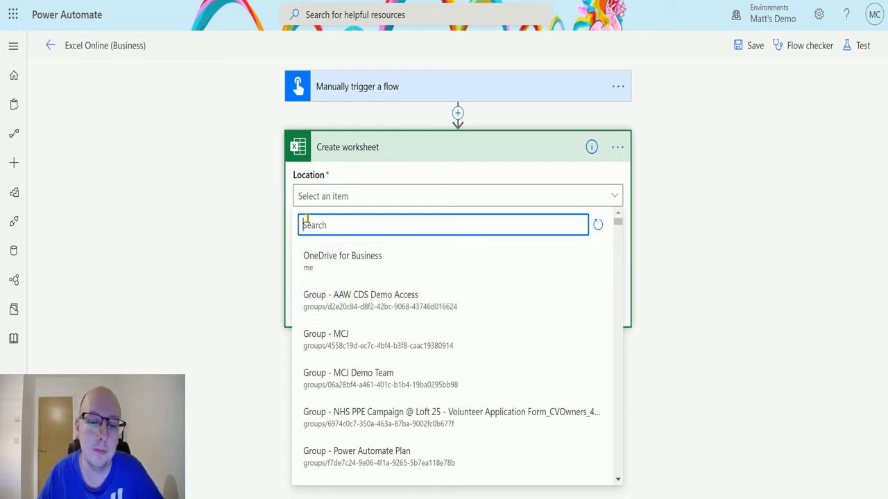
left_click(328, 262)
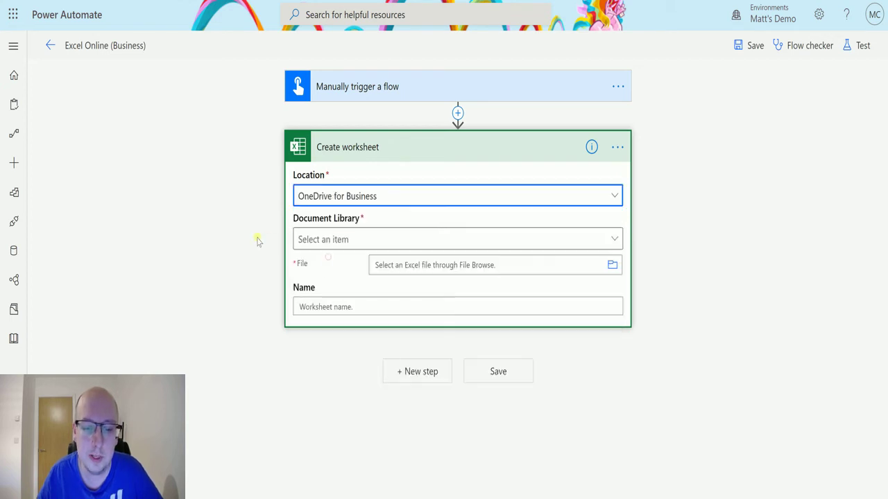
left_click(367, 240)
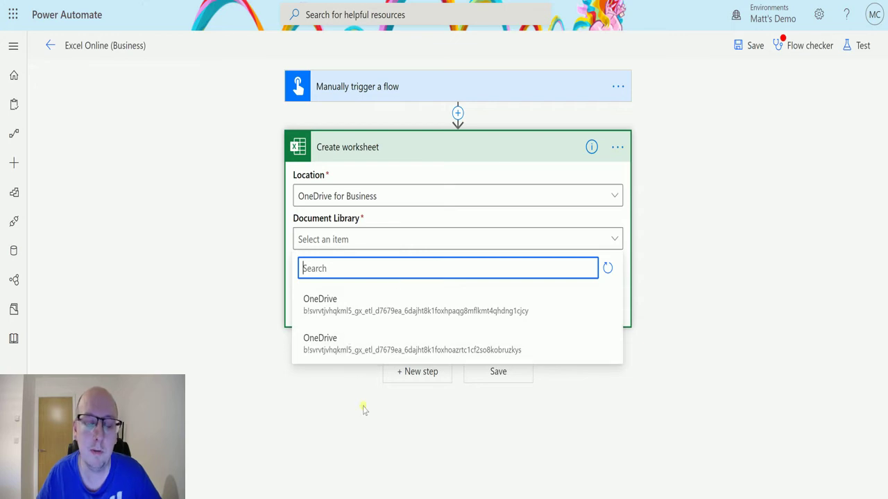
left_click(351, 309)
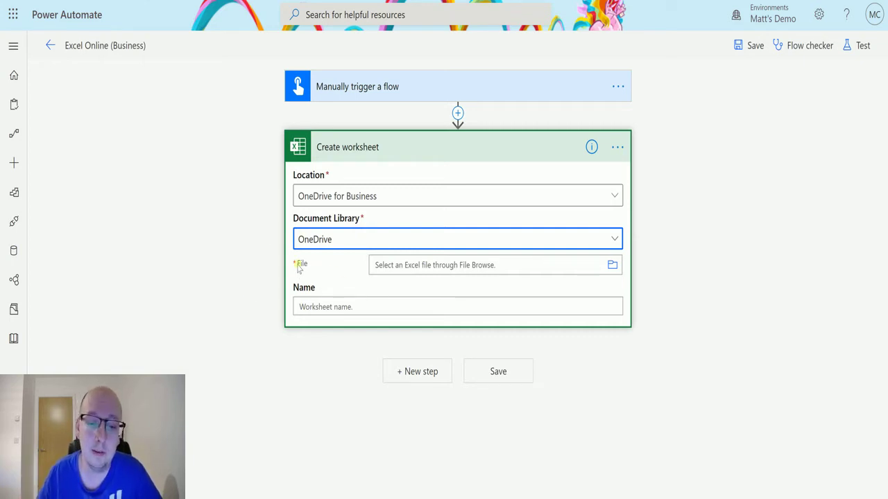
Choose FlowBook.xlsx from the PowerAutomate folder as the file for the Create worksheet action
left_click(613, 266)
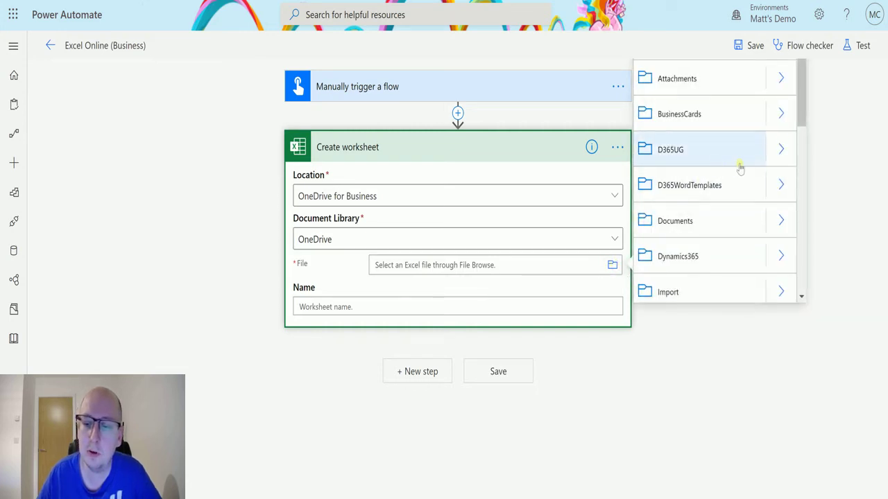
scroll(751, 177, "down", 3)
scroll(754, 184, "down", 2)
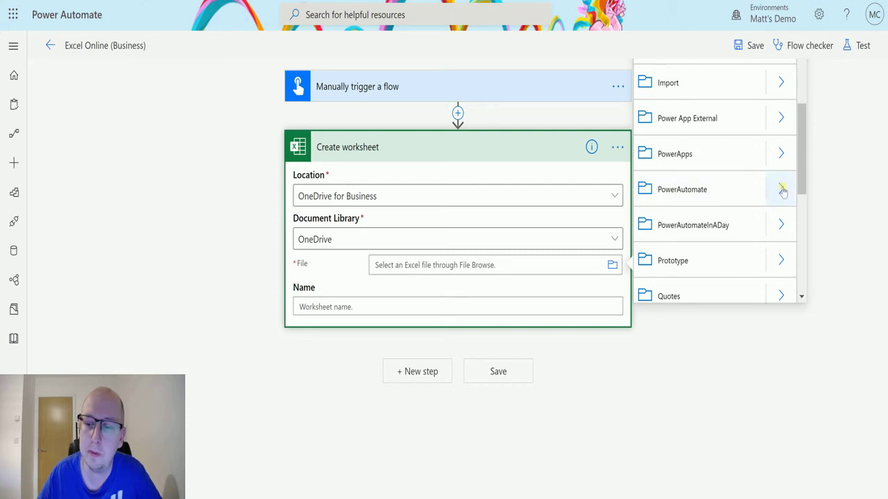
left_click(782, 187)
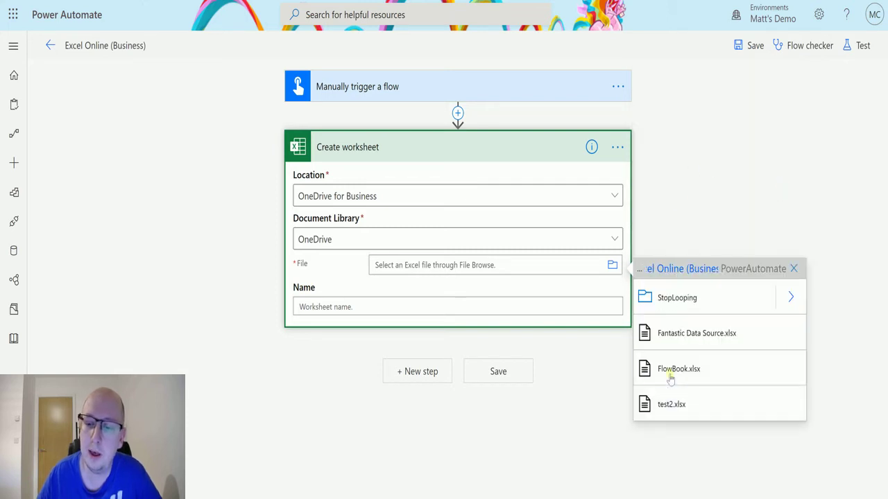
left_click(696, 372)
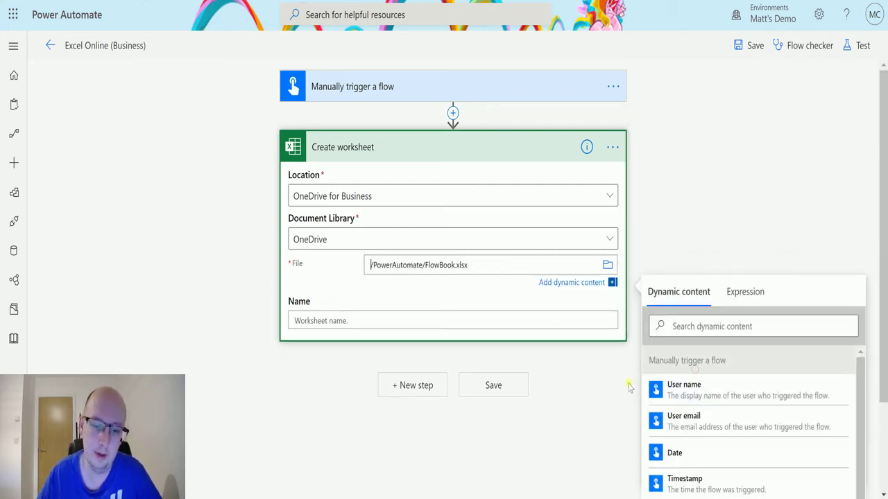
left_click(267, 325)
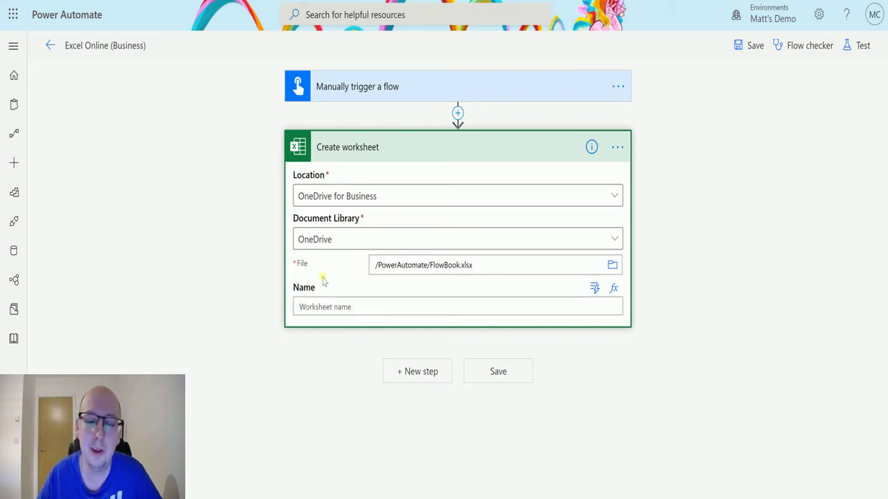
Name the new worksheet Secret Club, and save the flow for a test with a manually performed trigger
left_click(354, 305)
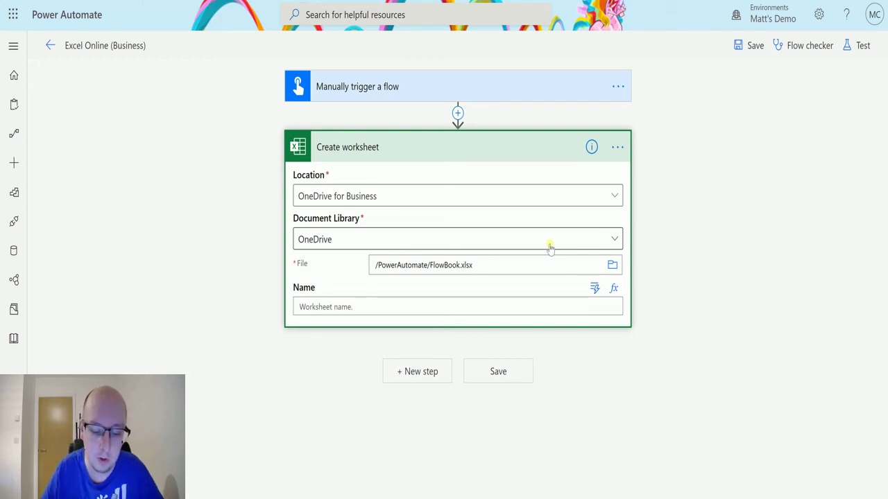
type("Secre")
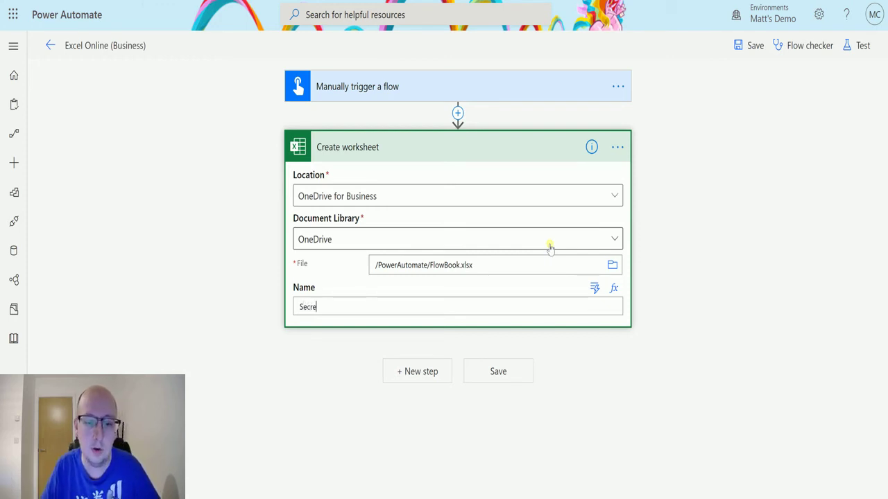
type("t Club")
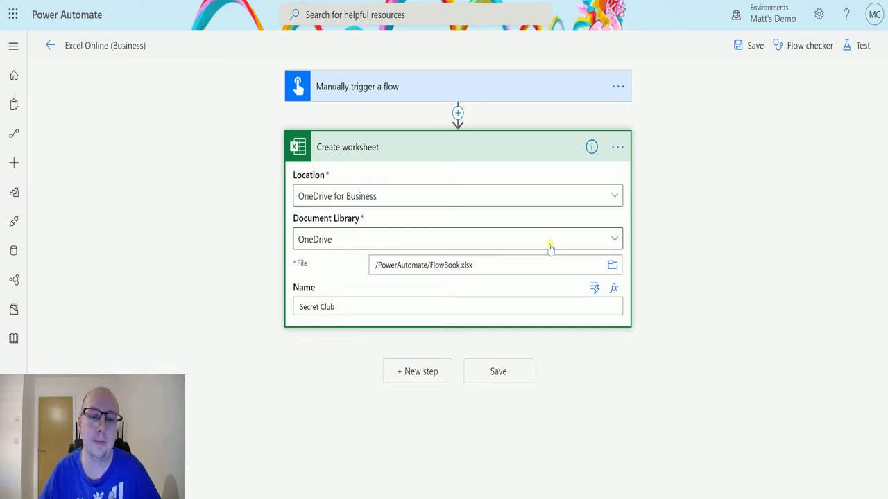
left_click(862, 45)
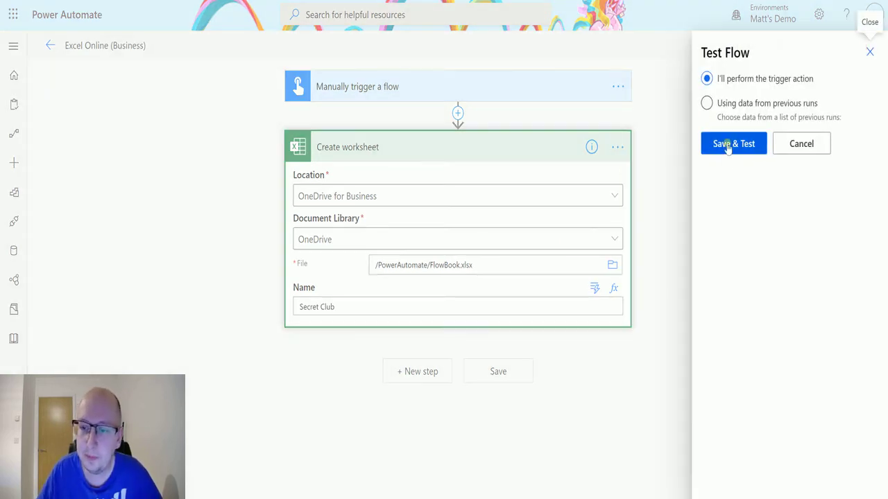
left_click(728, 139)
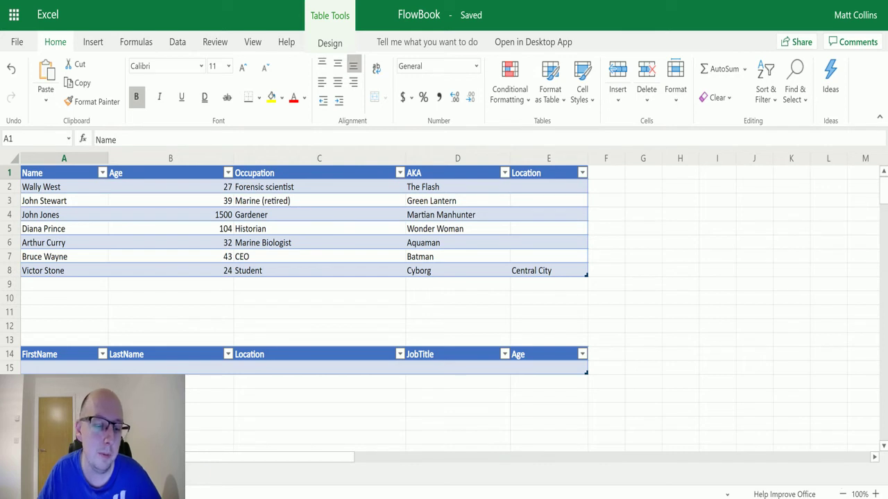
Switch to the FlowBook workbook in Excel and check its list of hidden sheets without unhiding any
right_click(139, 457)
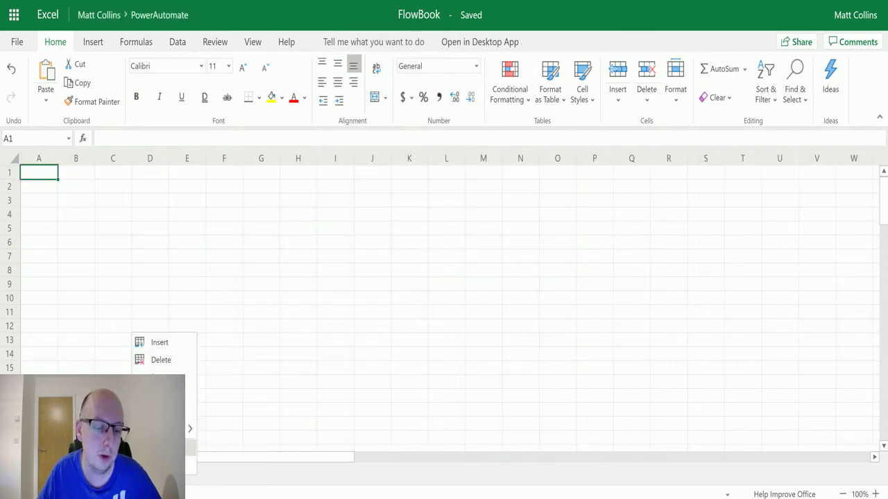
left_click(160, 412)
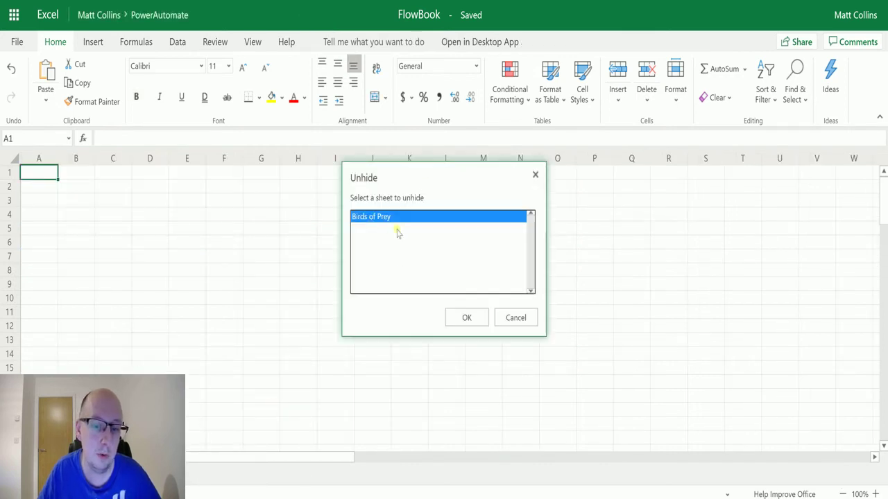
left_click(515, 318)
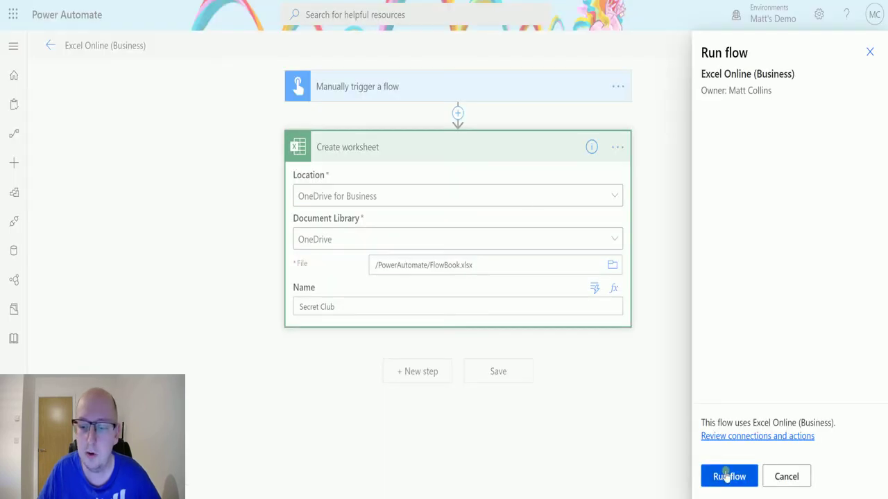
Switch back to Power Automate, run the flow, and examine the inputs and outputs of the Create worksheet action
left_click(727, 475)
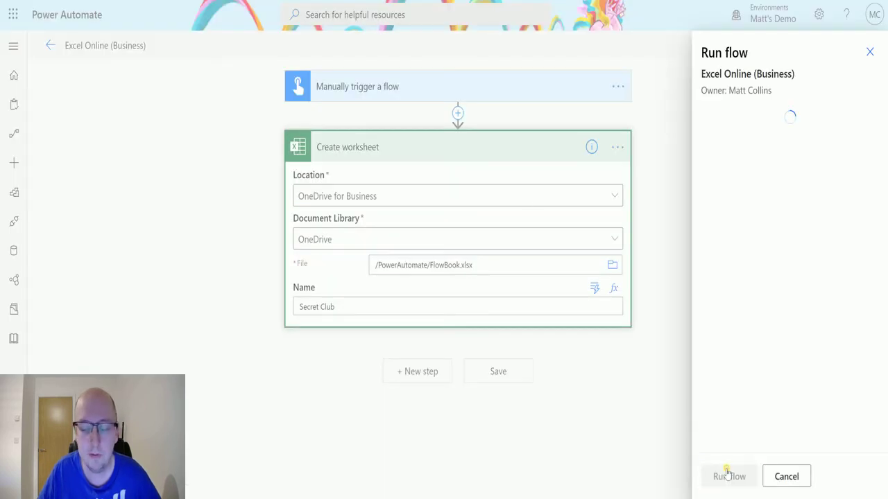
left_click(727, 476)
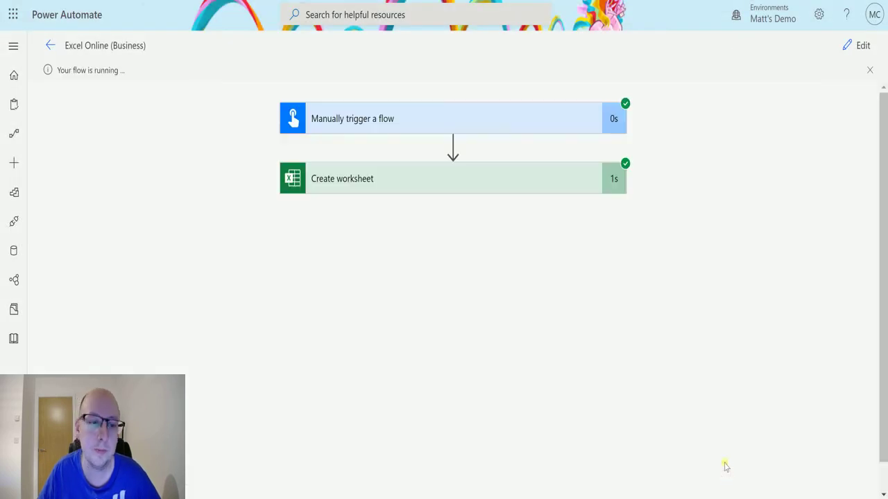
left_click(543, 181)
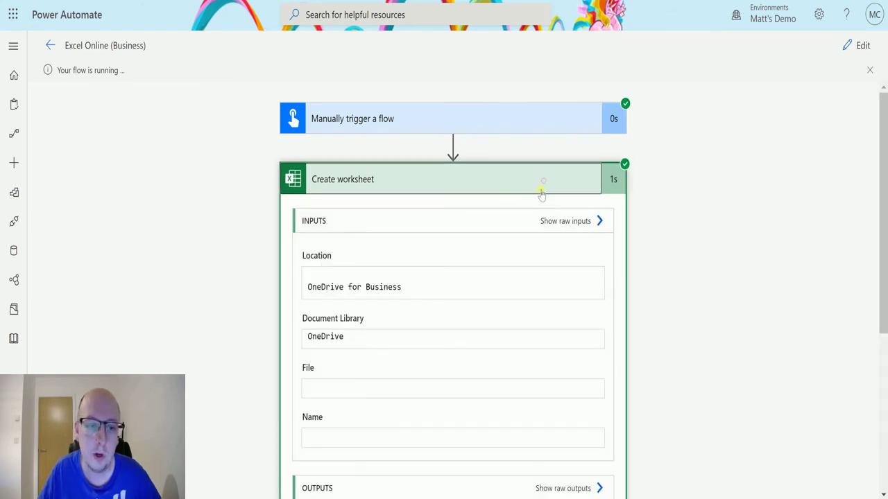
scroll(493, 172, "down", 2)
scroll(653, 156, "down", 2)
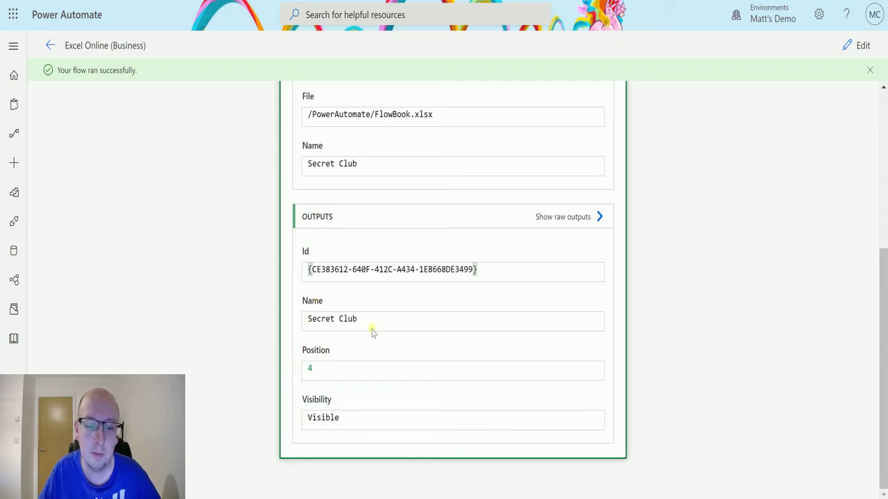
scroll(343, 378, "up", 1)
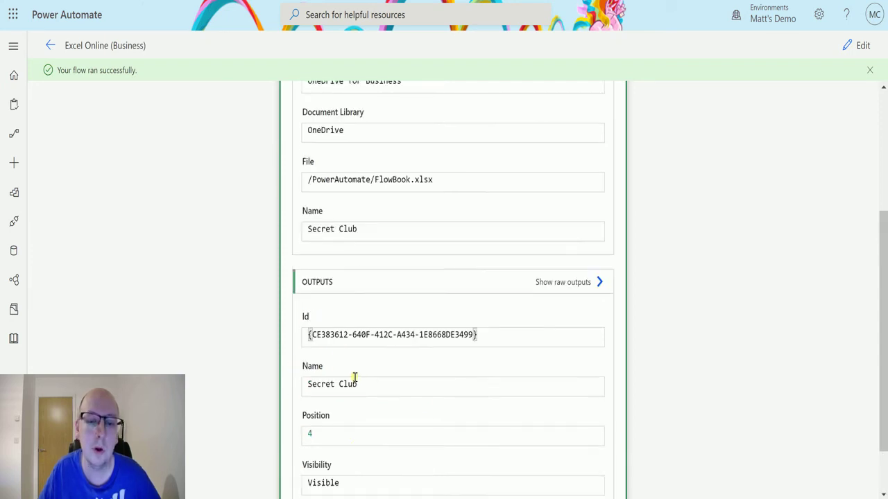
Switch to the FlowBook workbook in Excel and open the new Secret Club worksheet
key("ctrl+Tab")
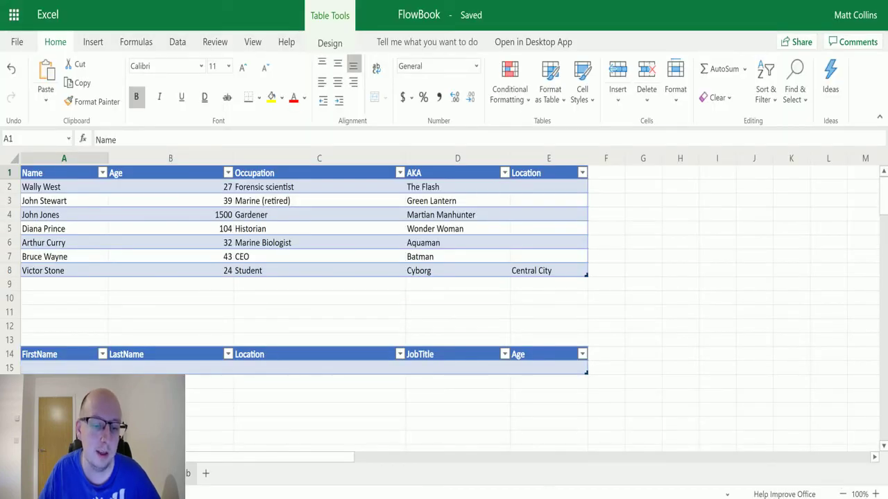
left_click(190, 474)
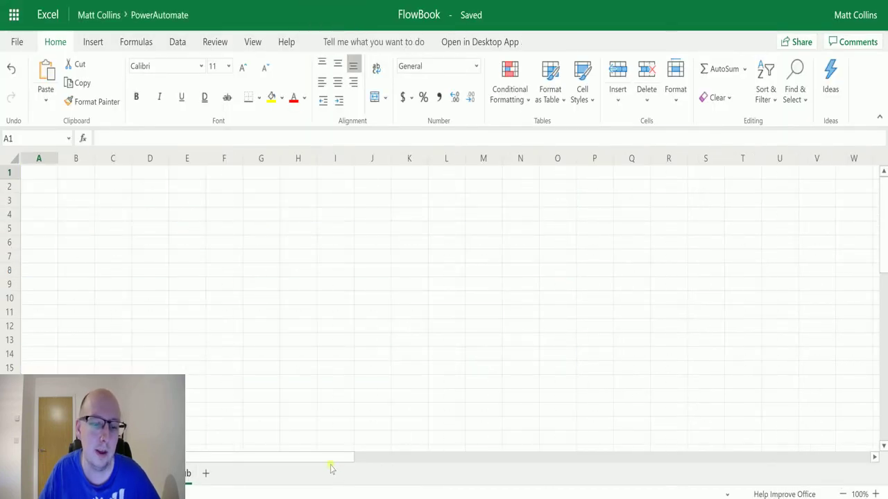